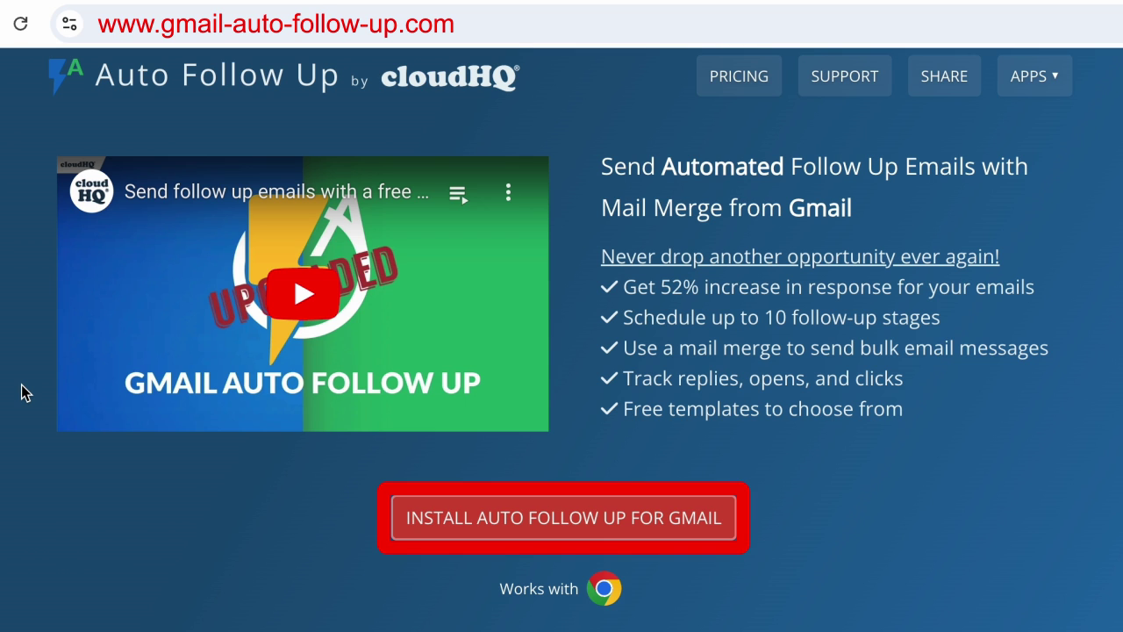
Start installing Auto Follow Up for Gmail from gmail-auto-follow-up.com, reaching its Chrome Web Store listing
left_click(483, 518)
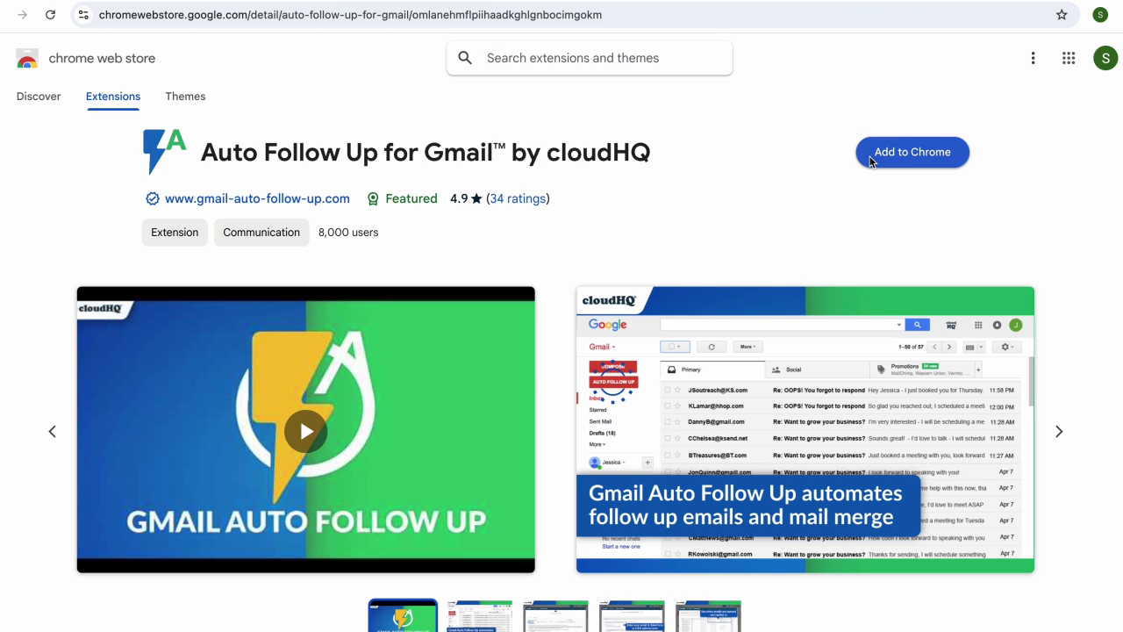
Add the Auto Follow Up for Gmail extension to Chrome from its store listing
left_click(867, 155)
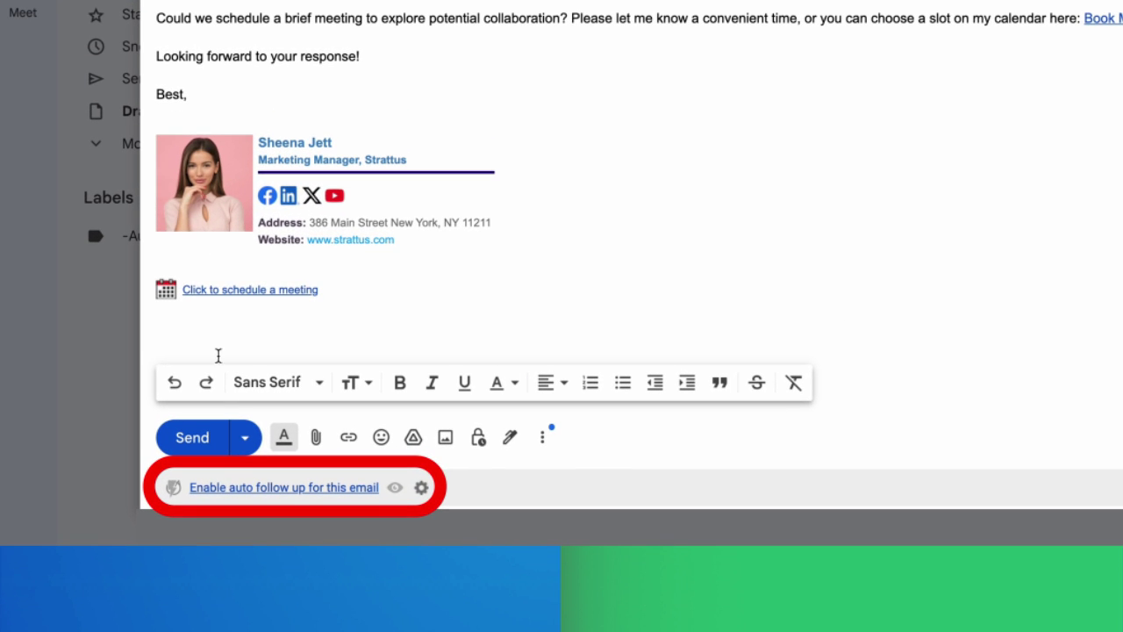
Send the meeting request with Meeting Request Follow-Up attached, then open the replied thread
left_click(221, 493)
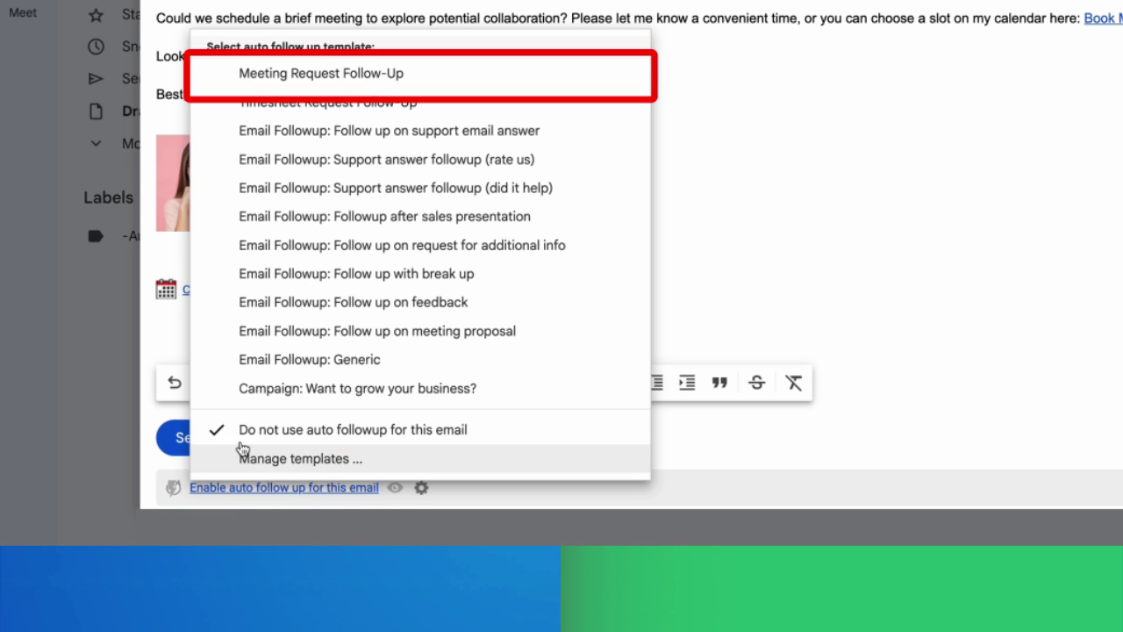
left_click(281, 84)
left_click(201, 436)
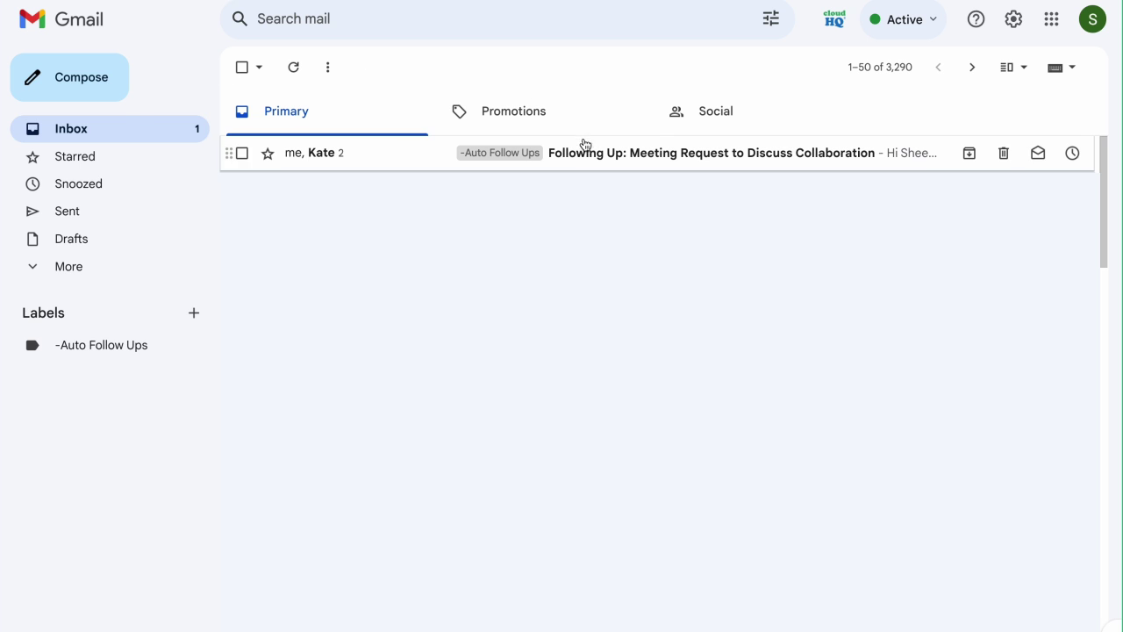
left_click(585, 154)
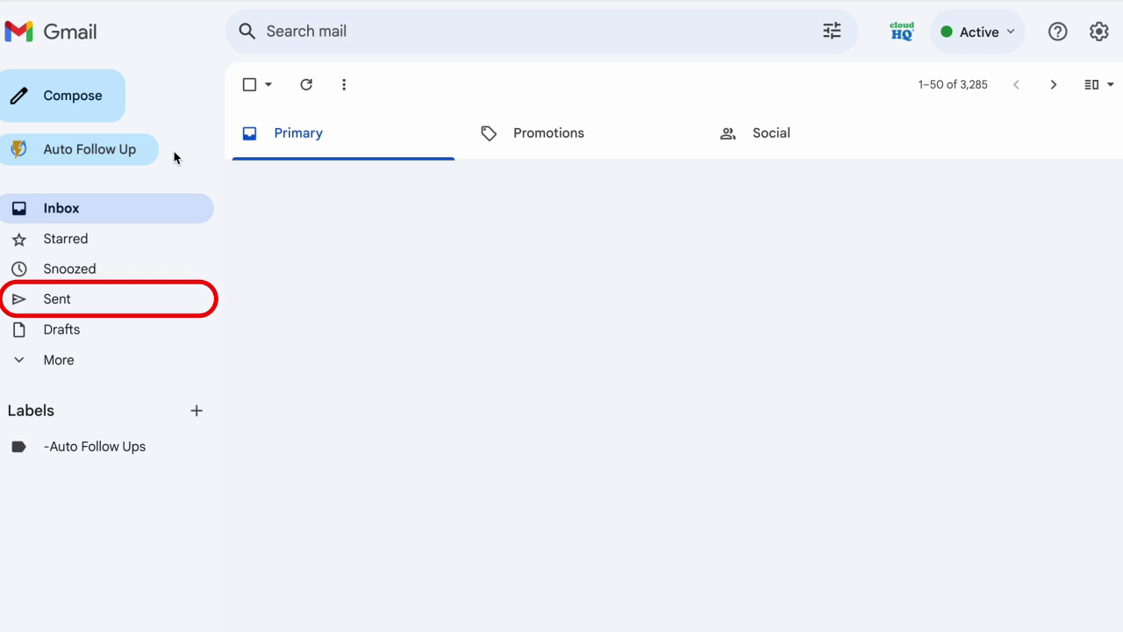
In Sent, select all seven Timesheet Request emails
left_click(66, 300)
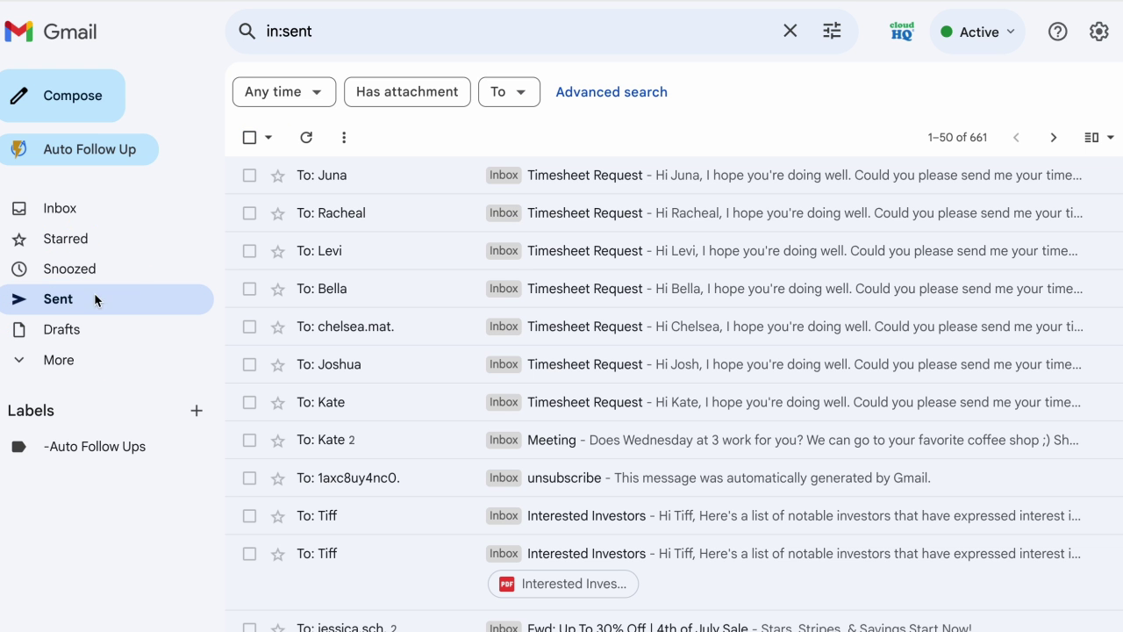
left_click(247, 186)
left_click(249, 213)
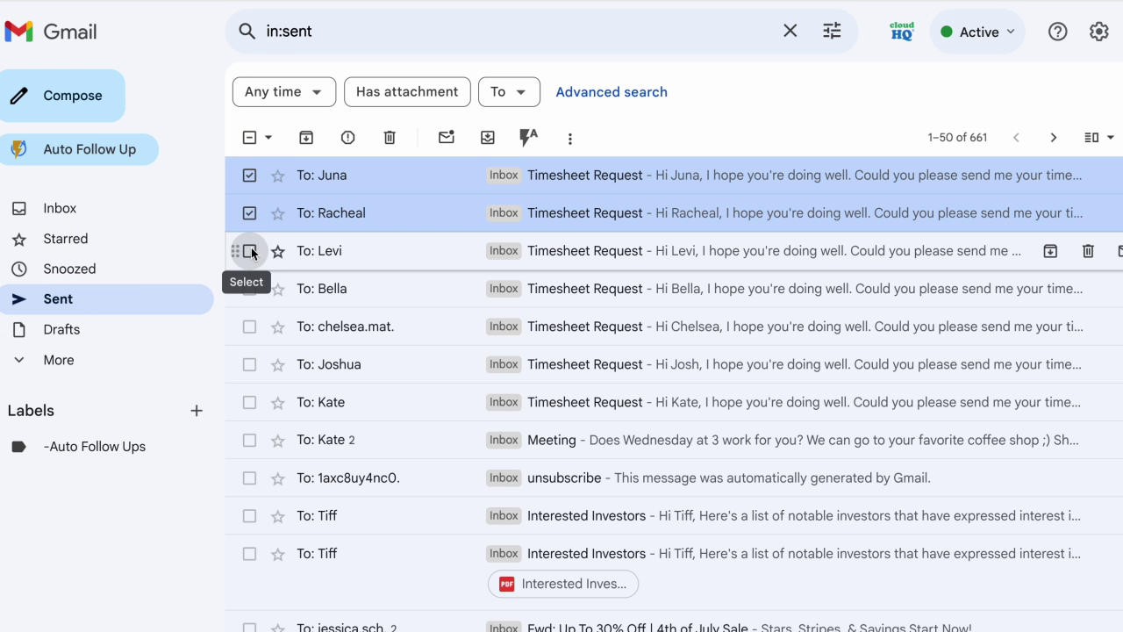
left_click(249, 251)
left_click(249, 289)
left_click(249, 326)
left_click(250, 365)
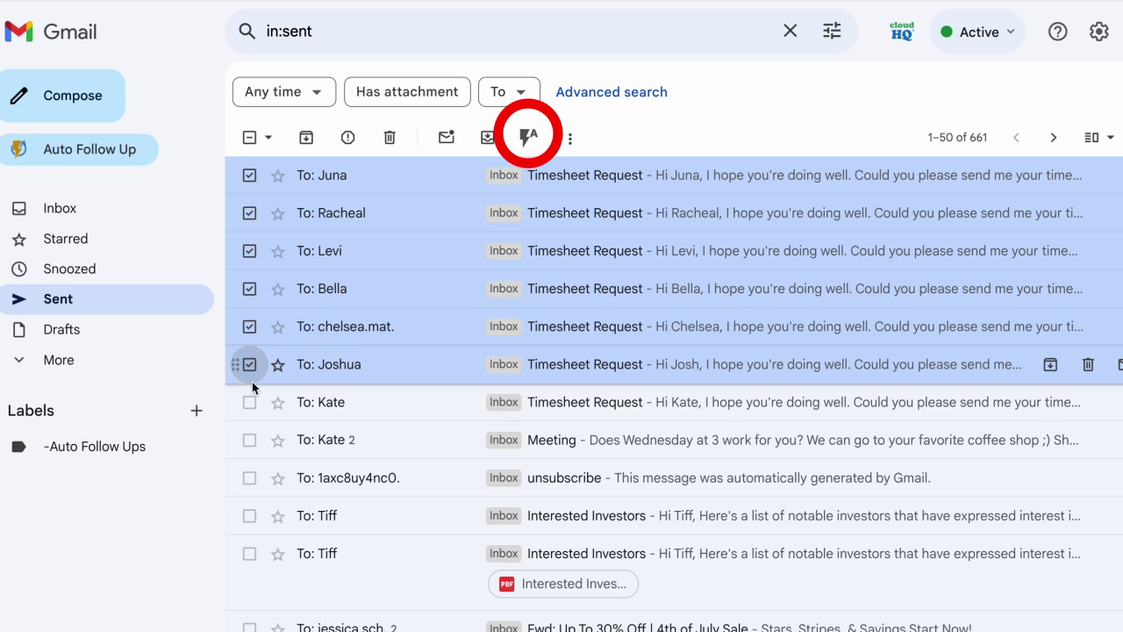
left_click(250, 402)
Apply Timesheet Request Follow-Up to the selected emails and open a reply containing a timesheet
left_click(528, 138)
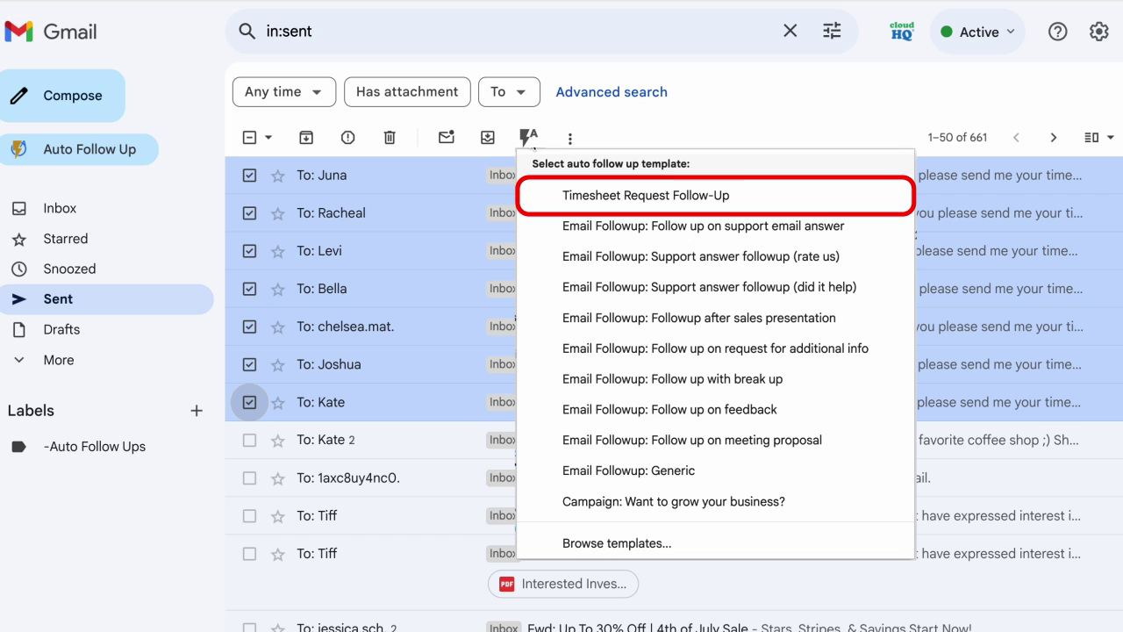
left_click(542, 188)
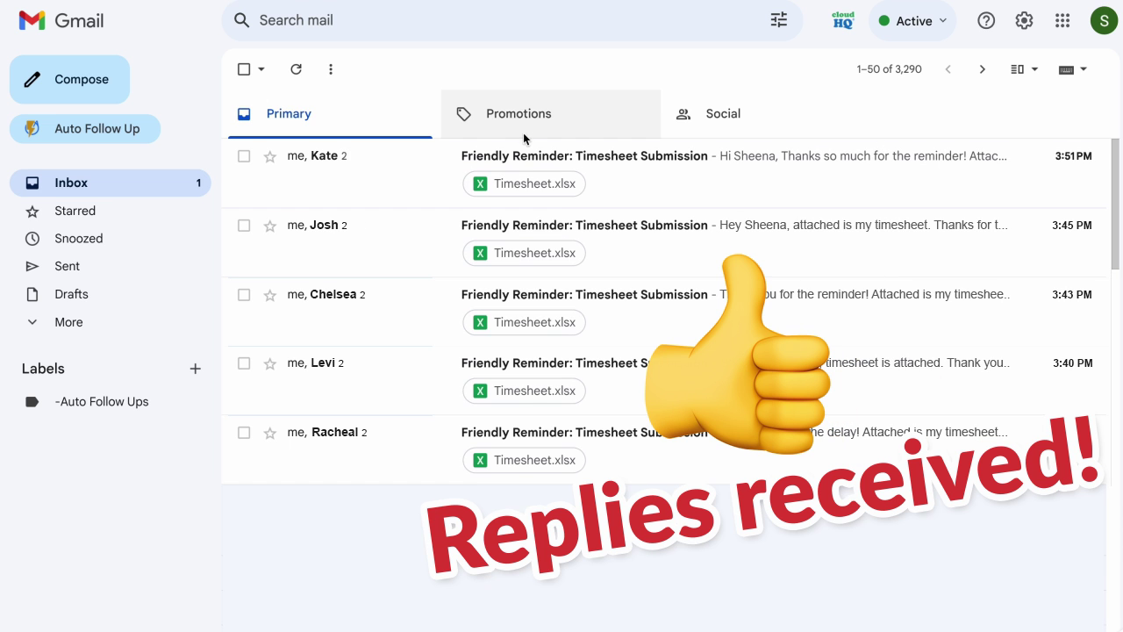
left_click(536, 155)
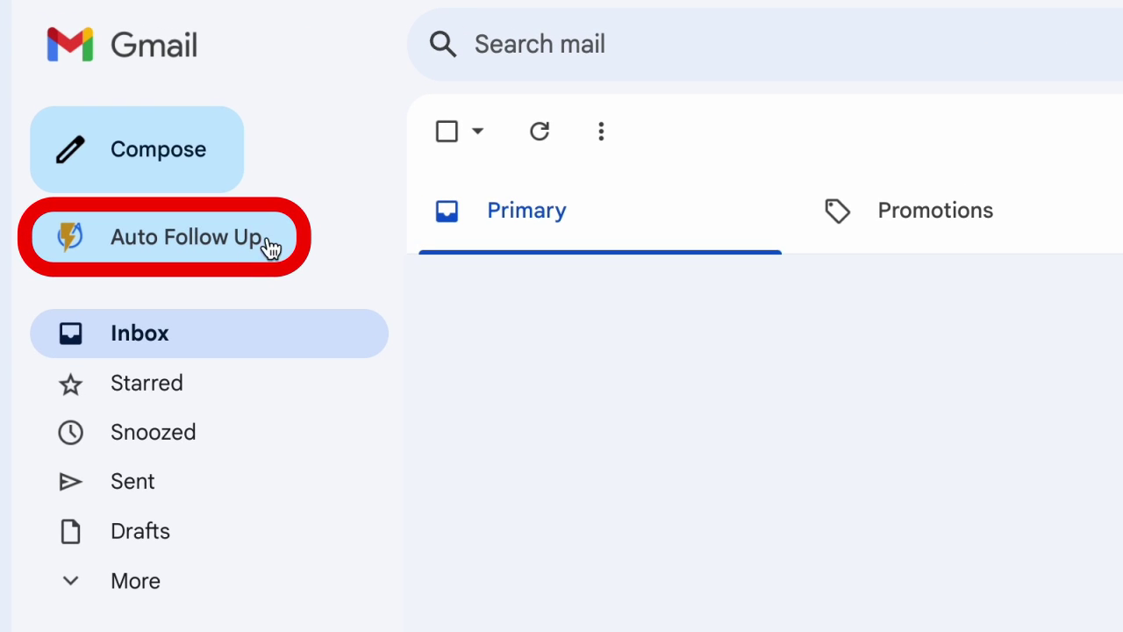
Build an Appointment Reminder campaign with extra follow-up steps, scrolling down to Send Settings
left_click(193, 191)
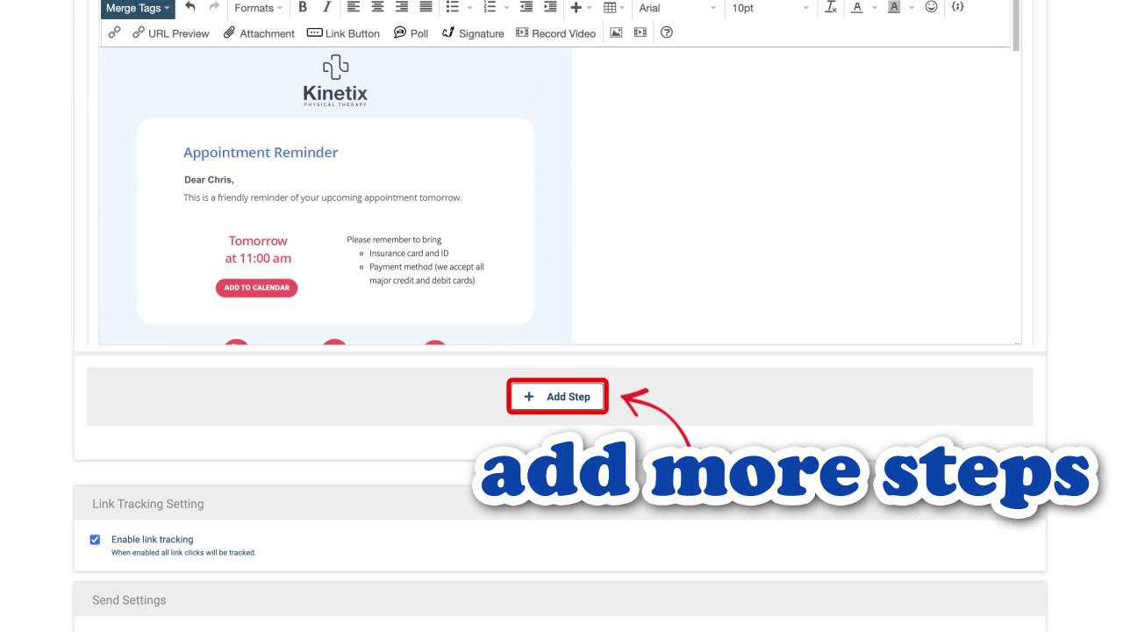
scroll(397, 566, "down", 5)
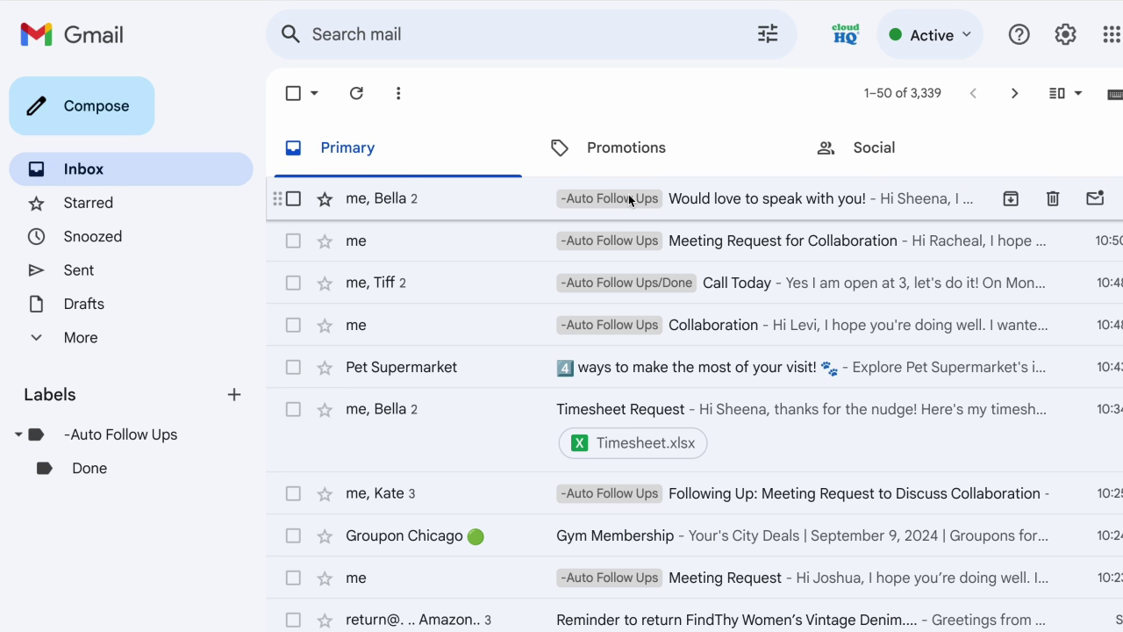
Open the 'Would love to speak with you!' thread to view its follow-up campaign status
left_click(629, 200)
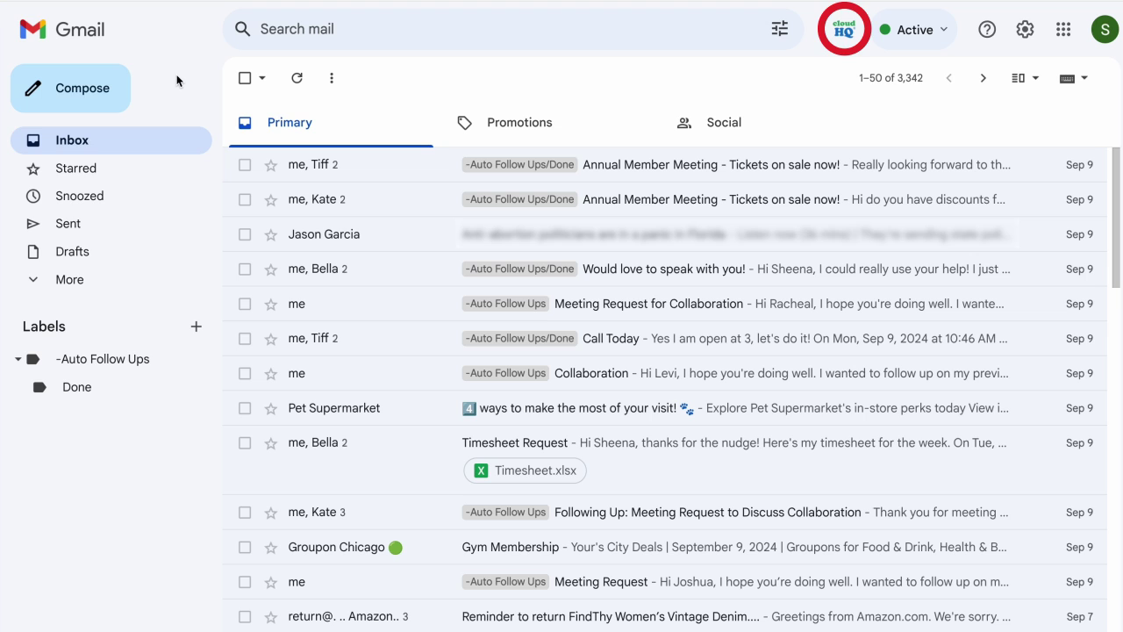
Go to the cloudHQ dashboard's Auto Follow Up Templates tab and scroll through the saved templates
left_click(839, 35)
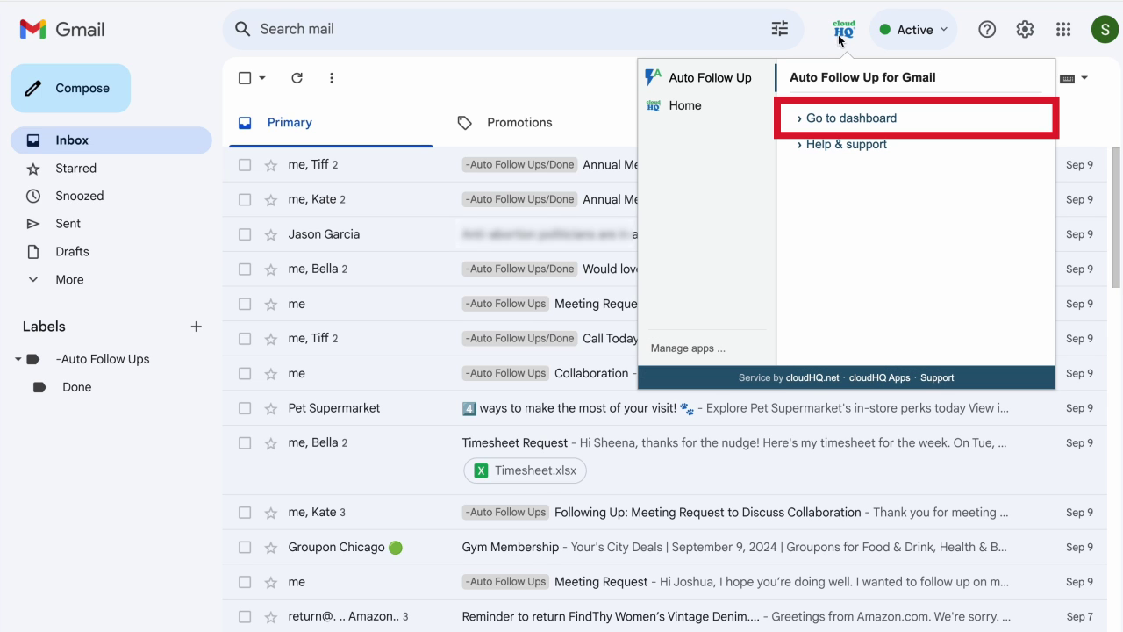
left_click(832, 121)
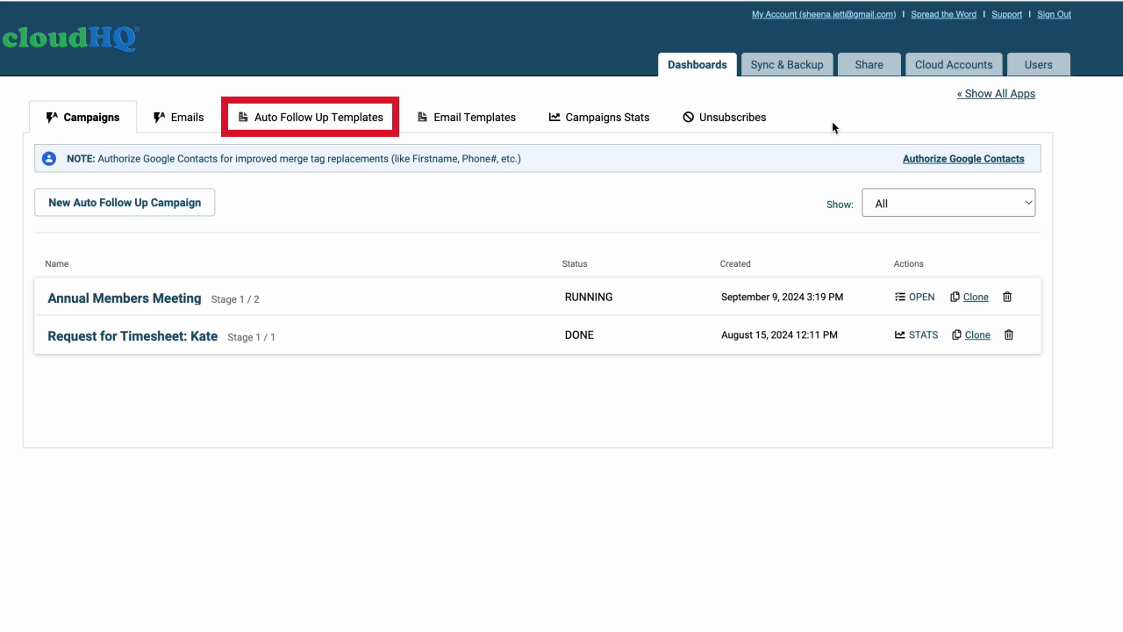
left_click(352, 118)
scroll(355, 120, "down", 1)
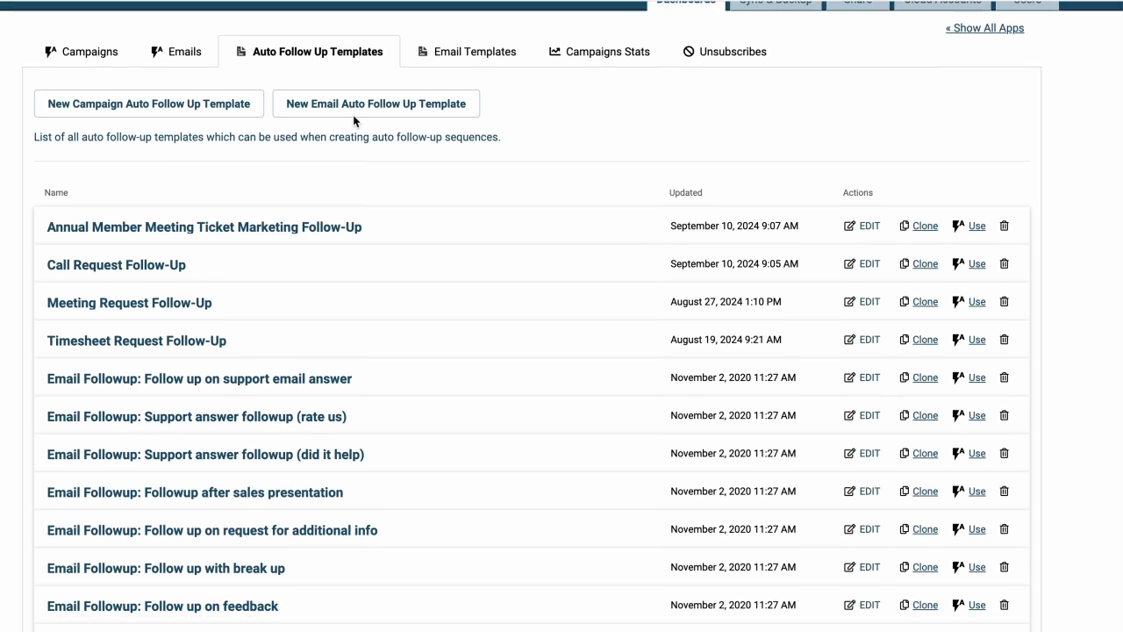